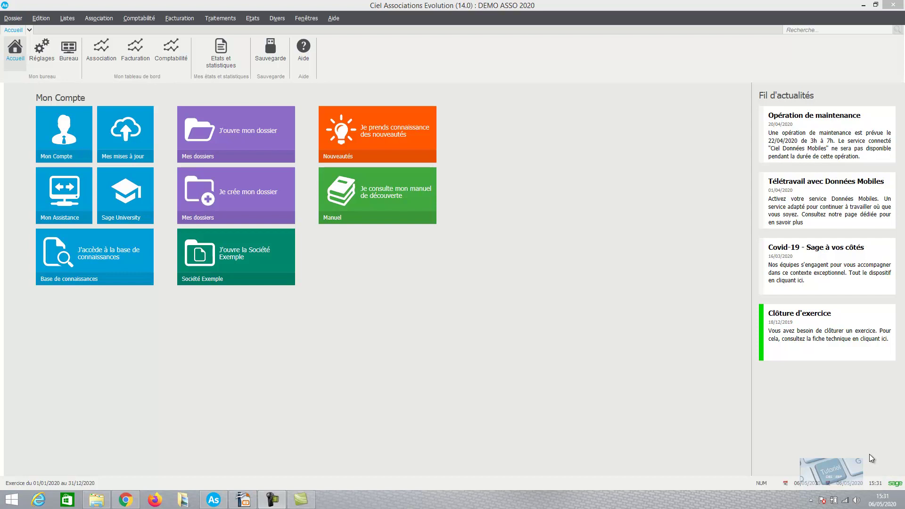
- Open the expert list of accounting posts (Postes comptables)
click(143, 21)
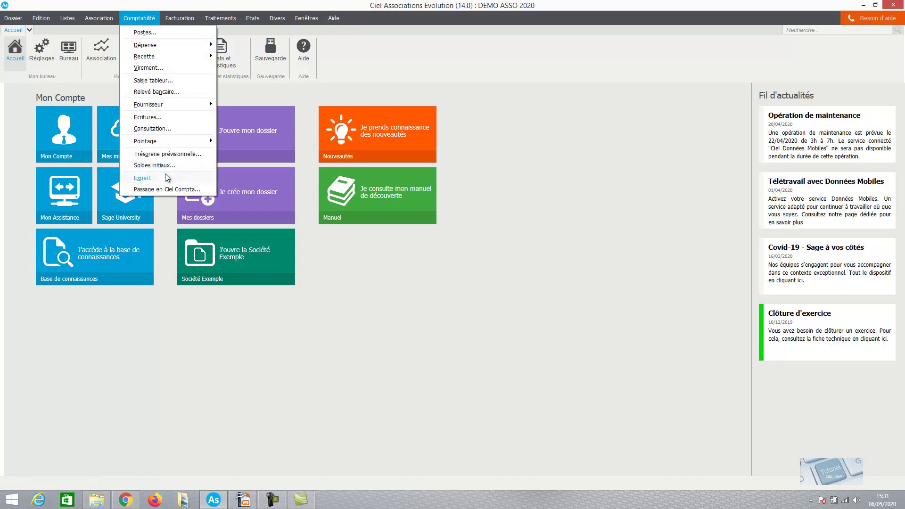
mouse_move(165, 176)
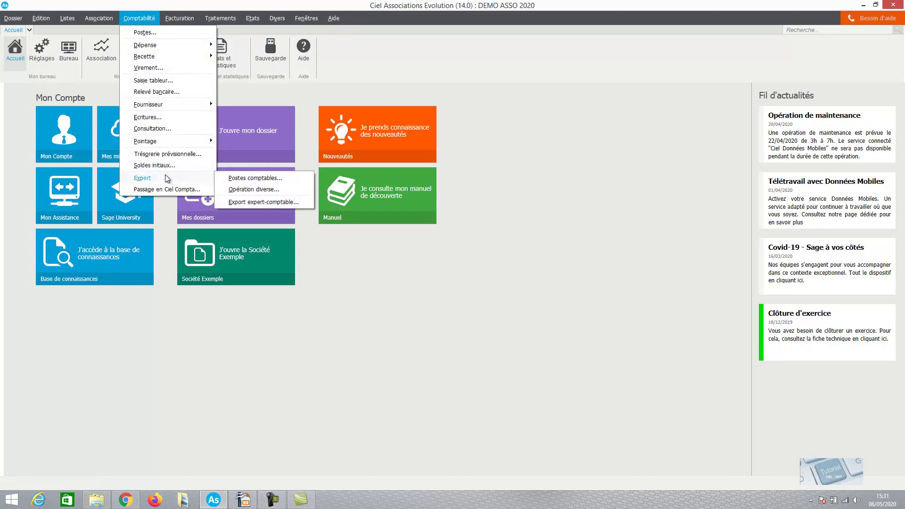
click(237, 179)
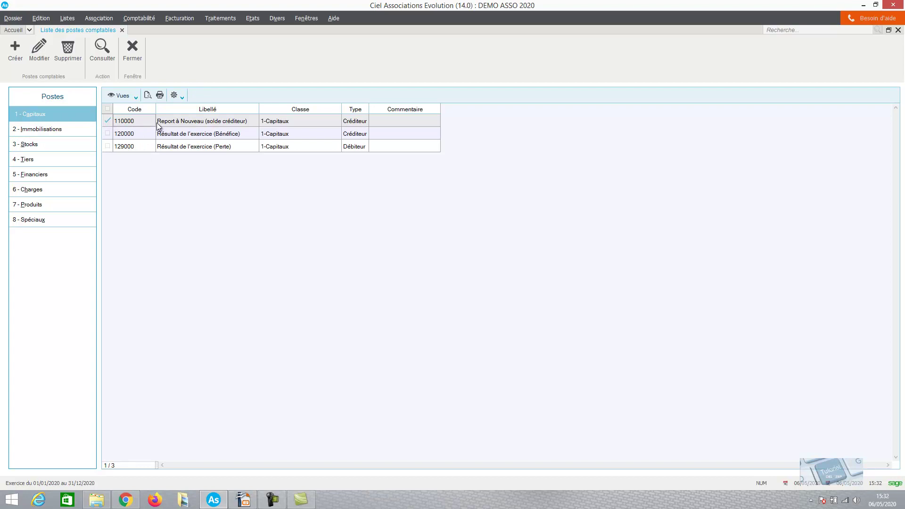
- Create the accounting post 2183 labelled "Materiel informatique" in class 2-Immobilisations and save it
click(55, 132)
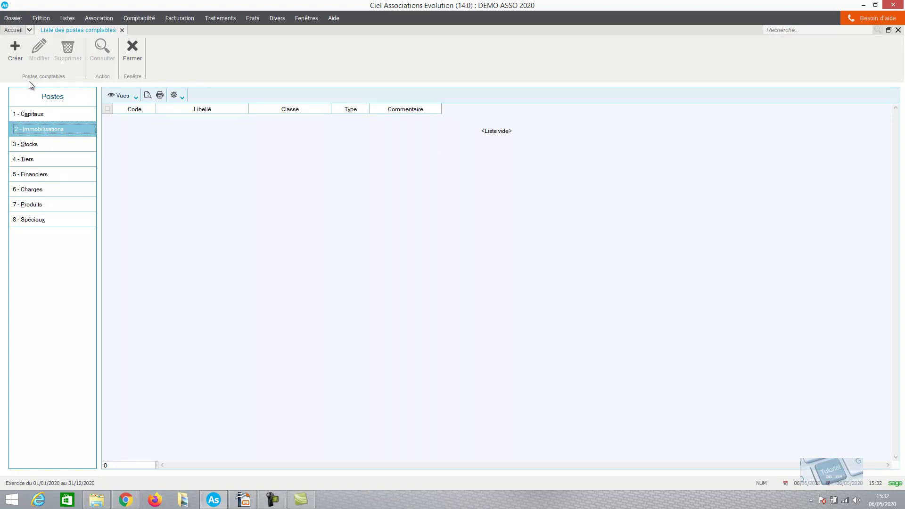
click(14, 53)
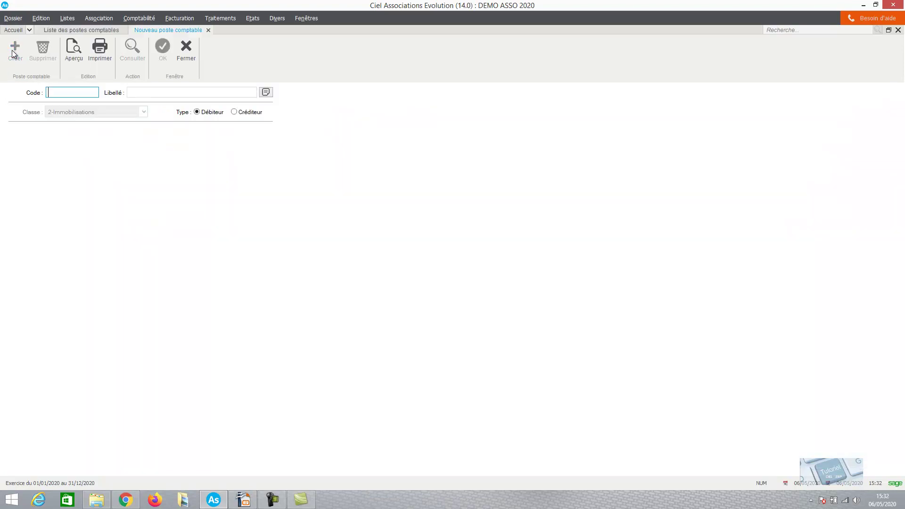
key(Caps_Lock)
text(21)
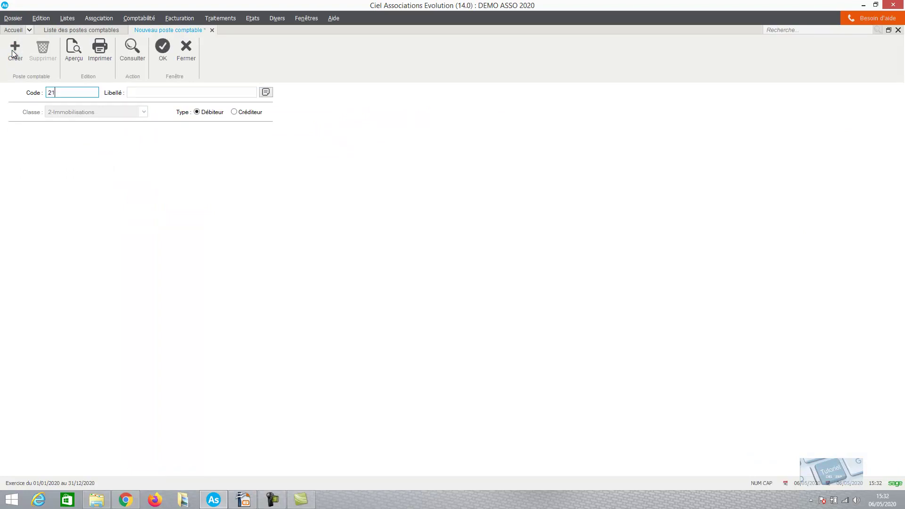
text(83)
key(Tab)
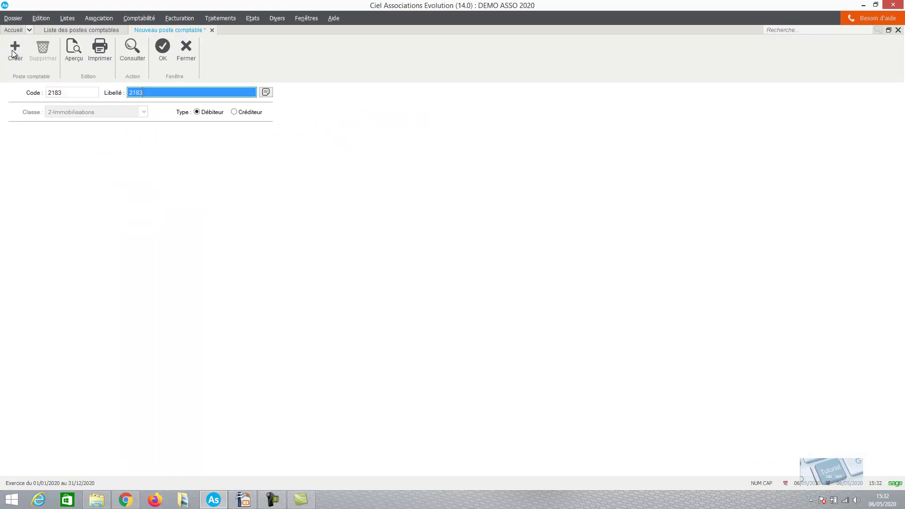
key(Caps_Lock)
key(BackSpace)
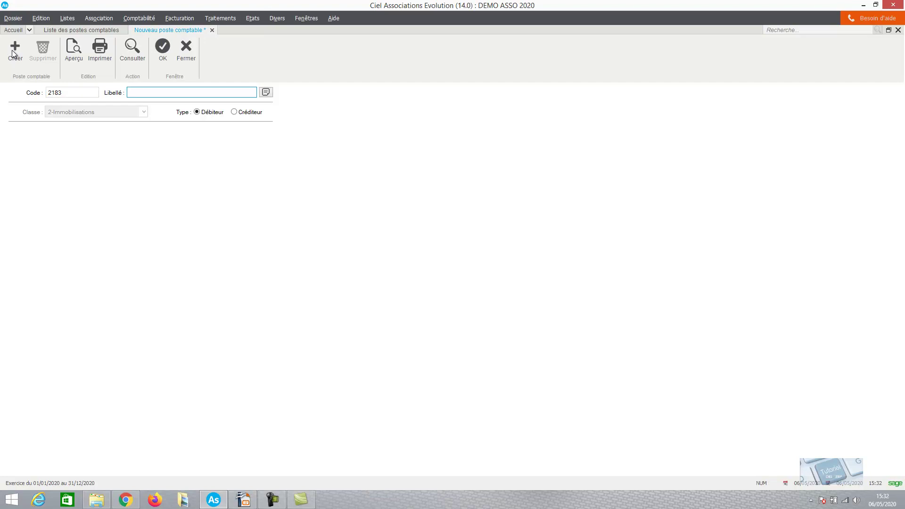
text(Materiel informatique)
click(163, 51)
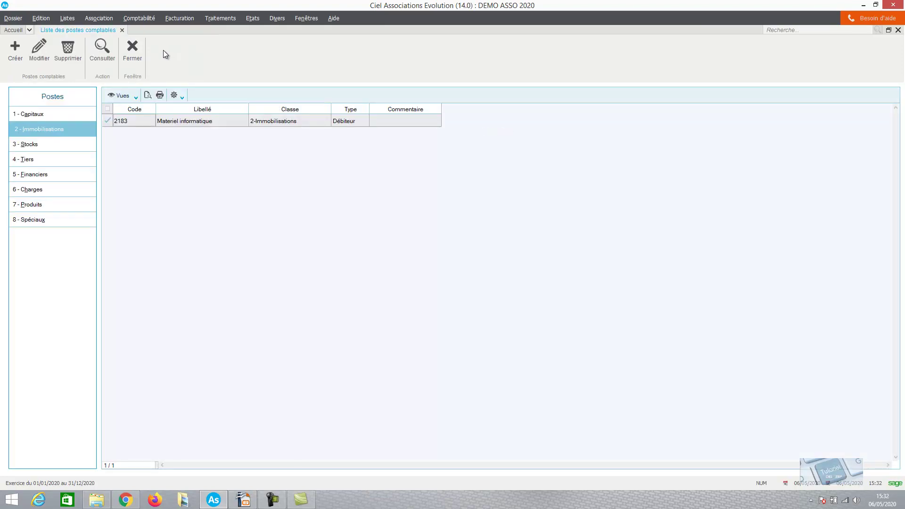
- Create a new client in class 4-Tiers with code 411 and the client's surname as name, and save it
click(61, 144)
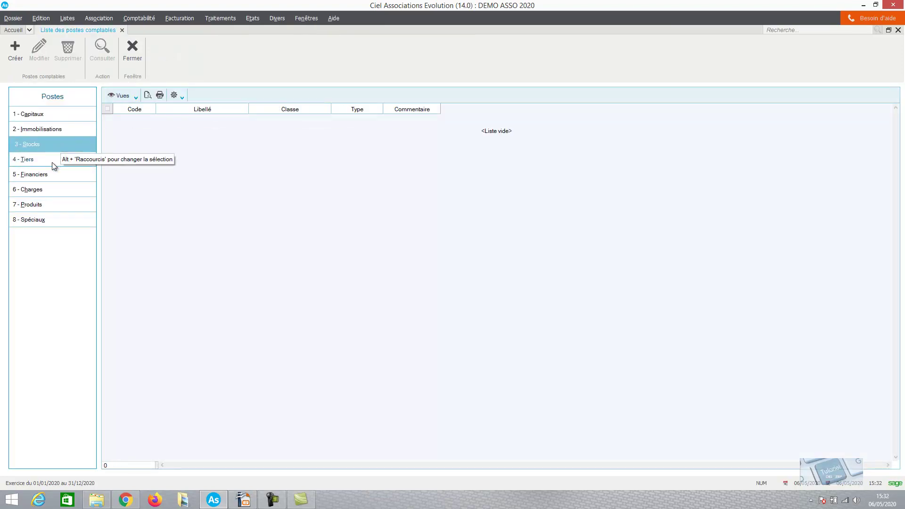
click(52, 162)
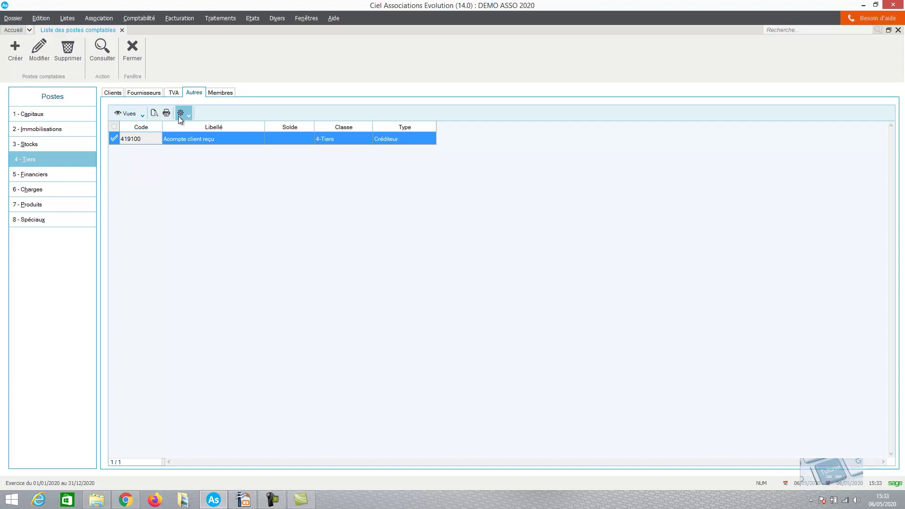
click(118, 94)
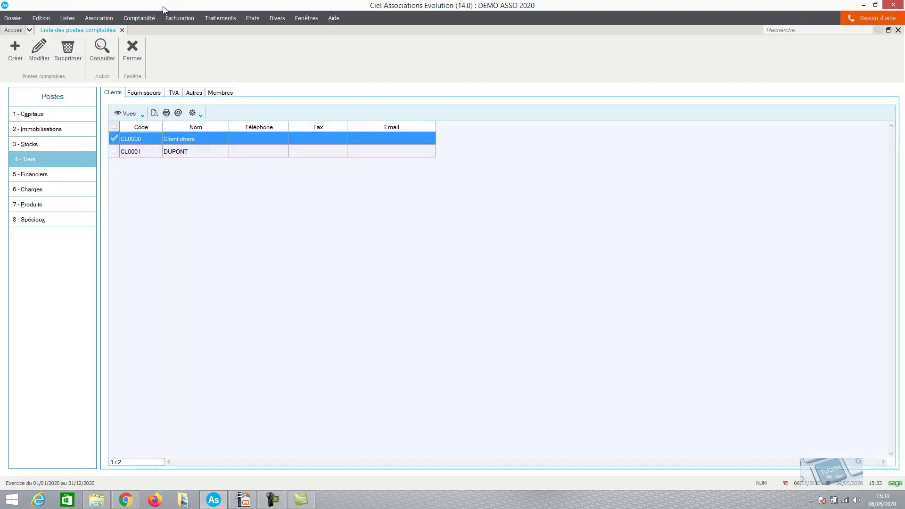
click(136, 152)
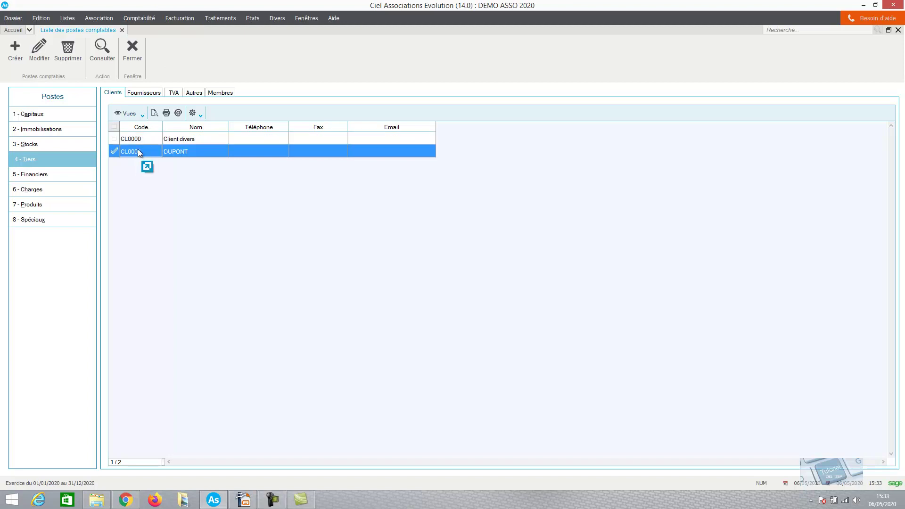
click(16, 55)
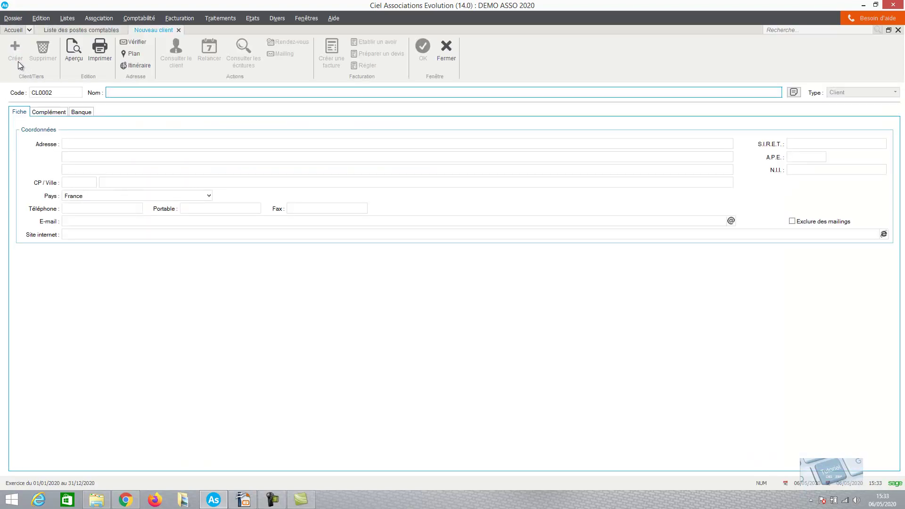
drag(59, 95, 7, 93)
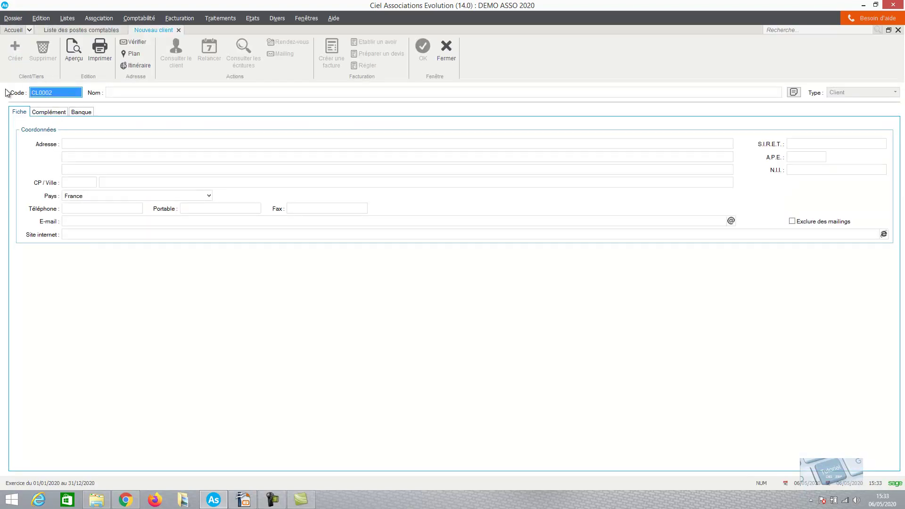
key(Caps_Lock)
text(411)
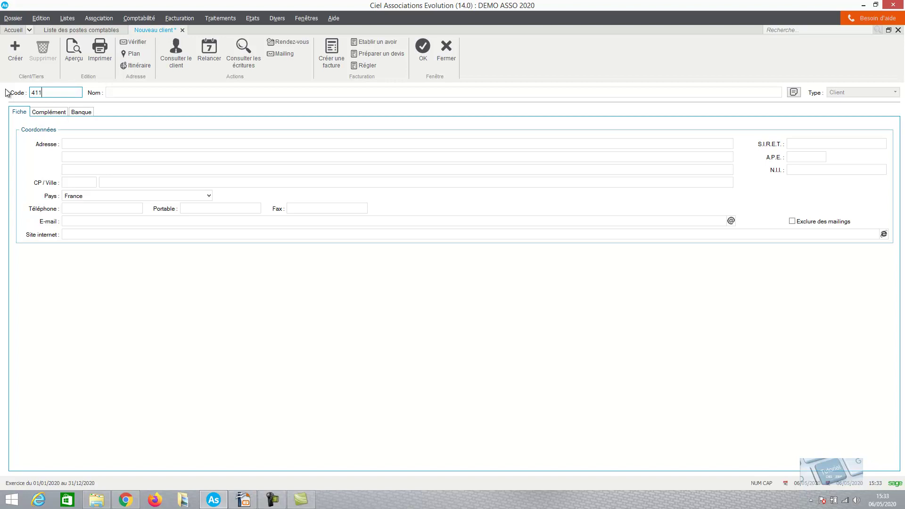
key(Tab)
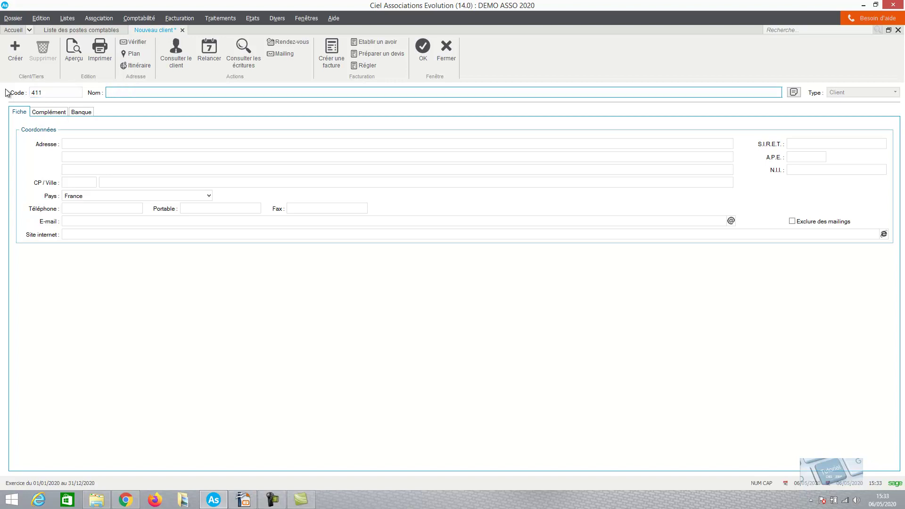
text(DURAND)
key(Tab)
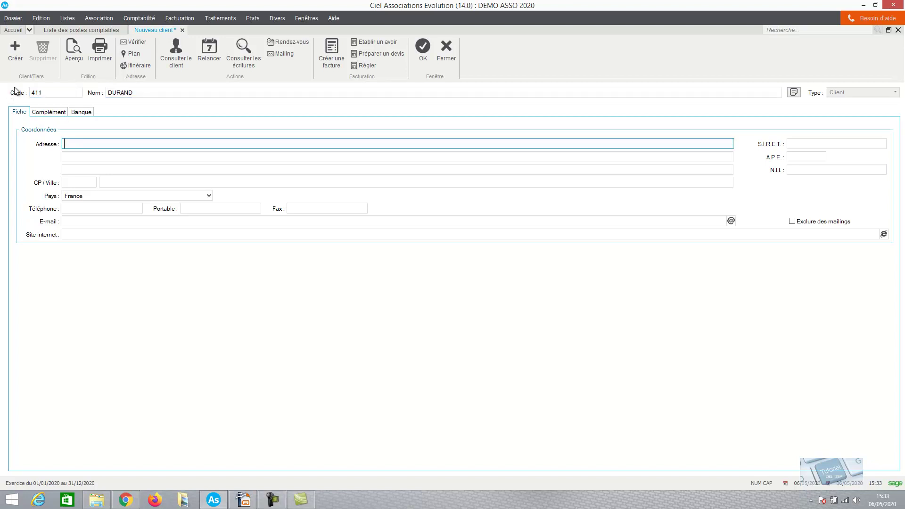
click(423, 48)
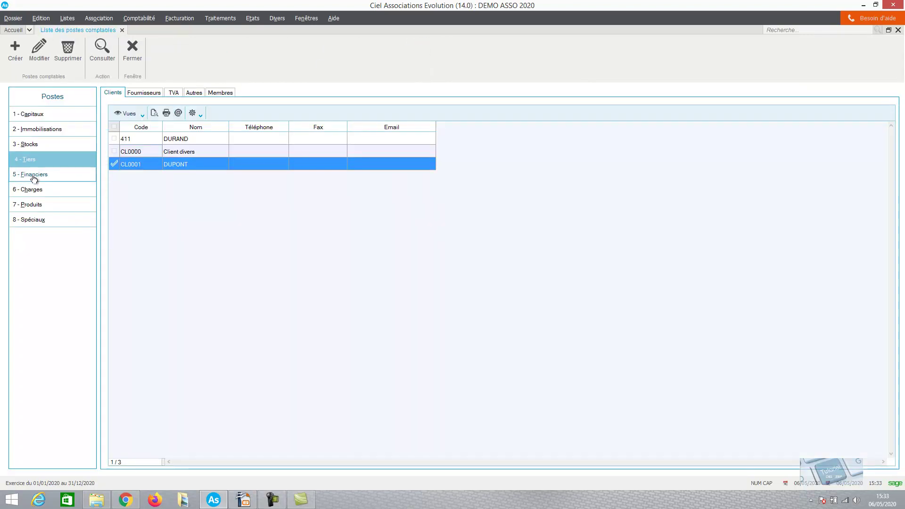
- Enter a new post with code 431 and label "URSSAF" among the other third-party posts of class 4-Tiers
click(152, 94)
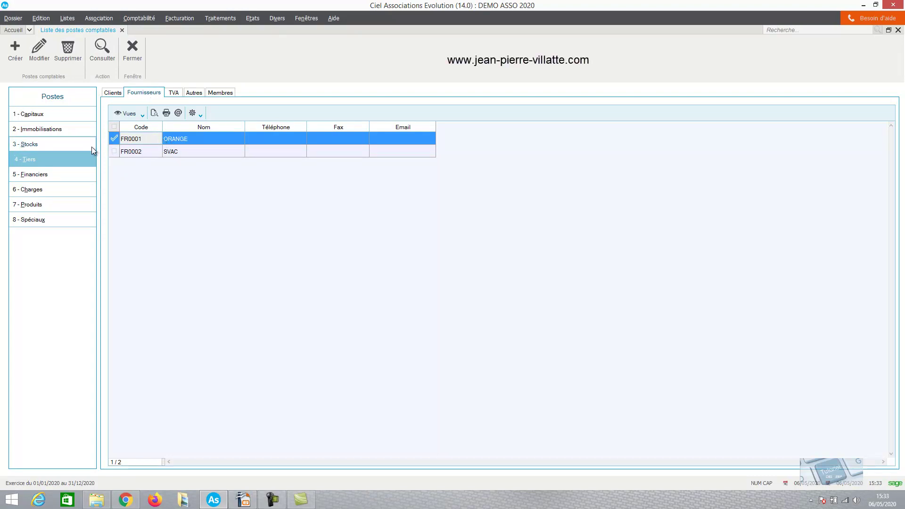
click(174, 93)
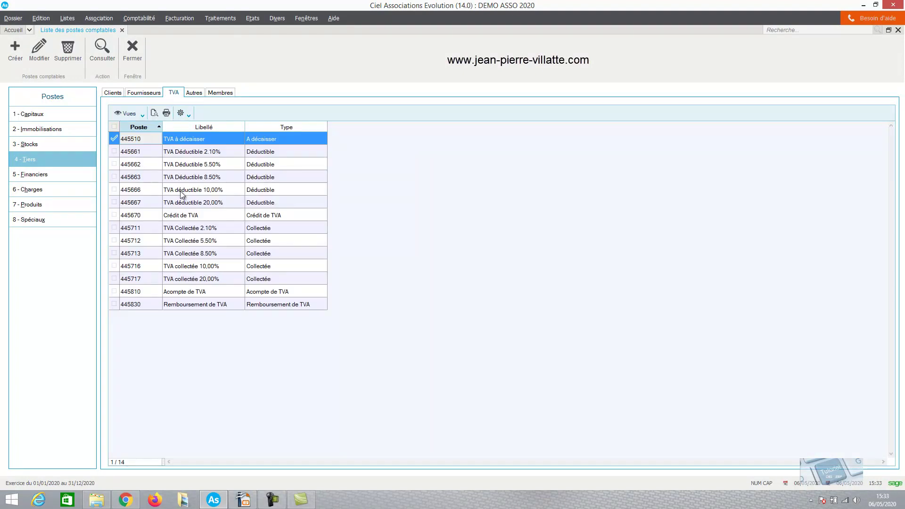
click(193, 94)
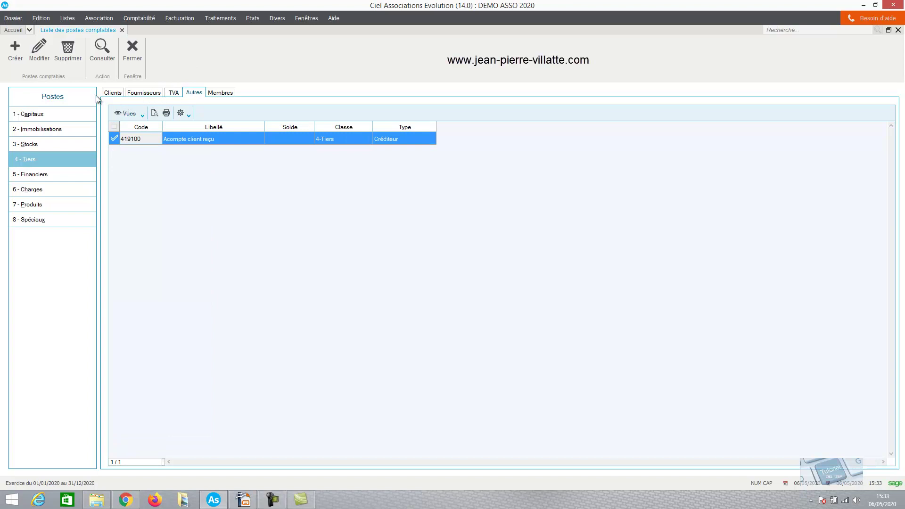
click(14, 53)
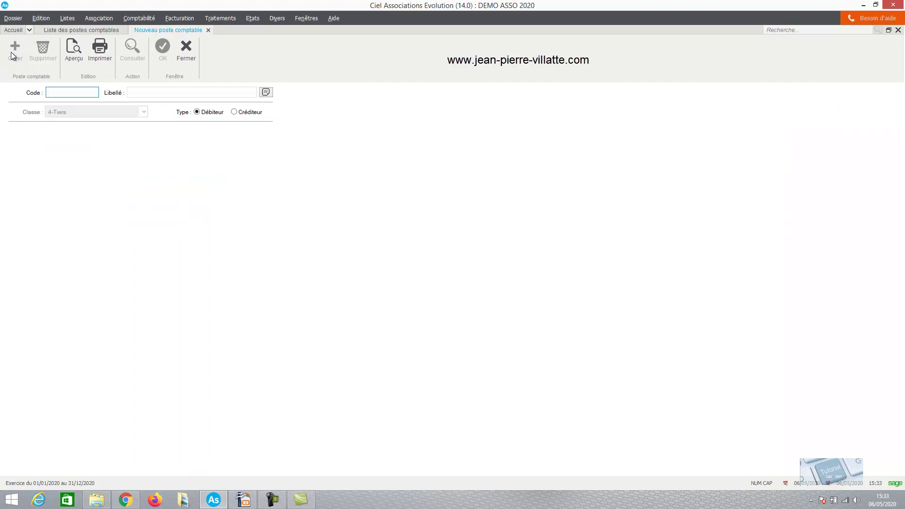
text(431)
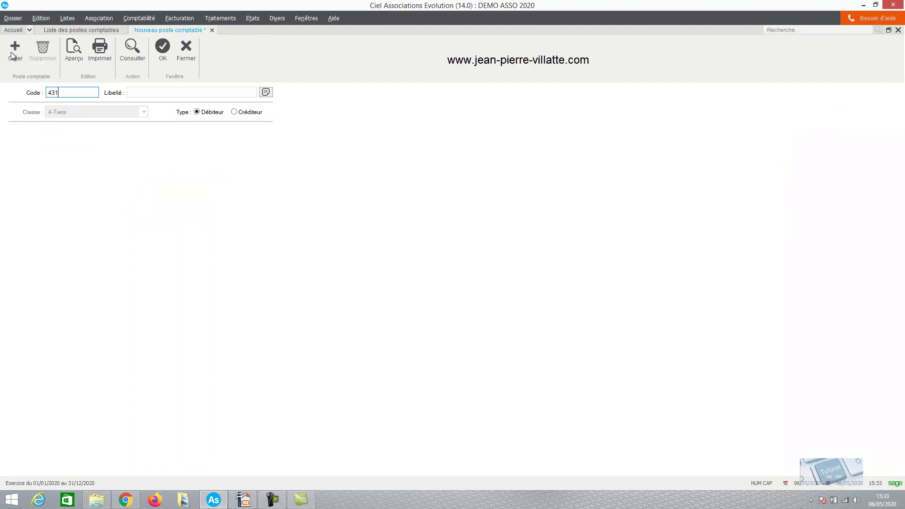
key(Tab)
text(URSSAF)
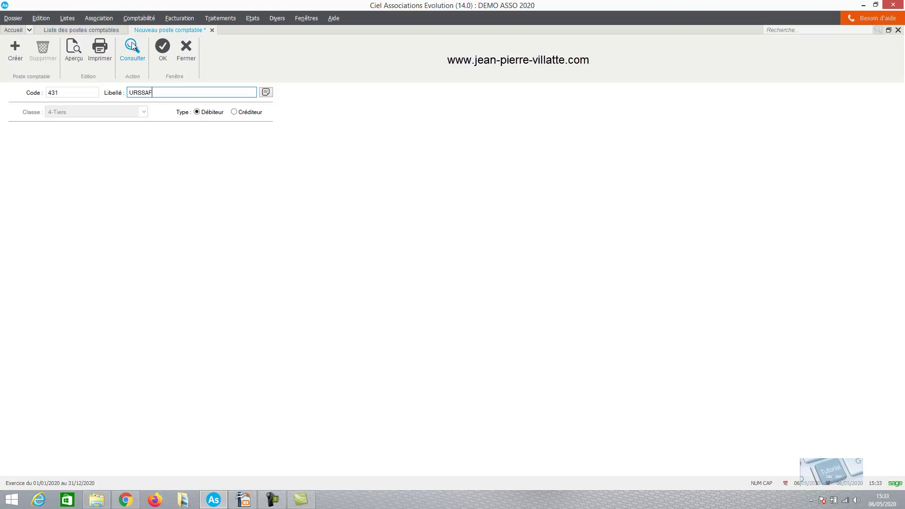
- Save the URSSAF post, then add and save another class 4-Tiers post with code 437100 labelled "Retraite"
click(14, 53)
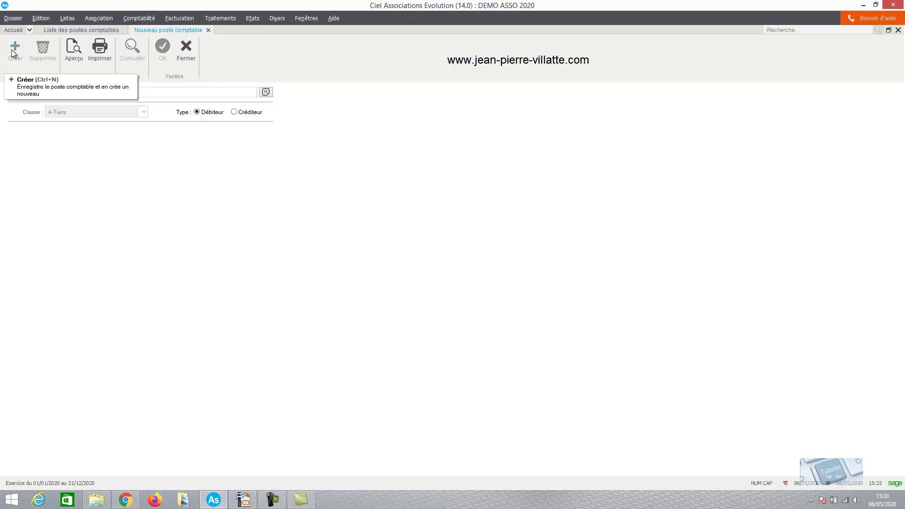
text(4)
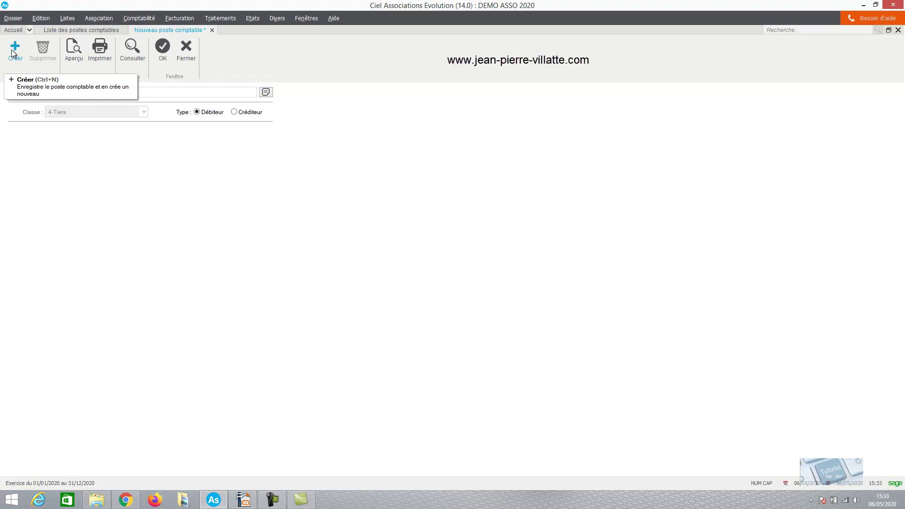
key(Tab)
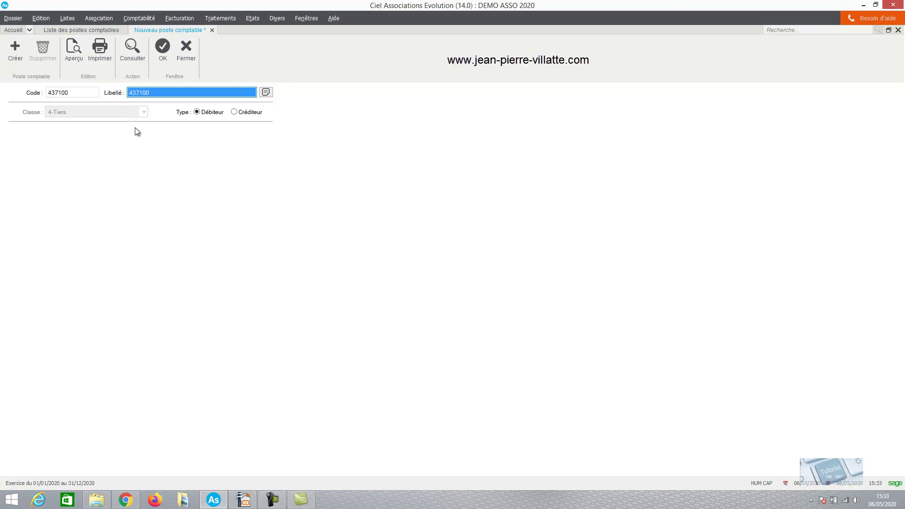
key(Caps_Lock)
text(Retraite)
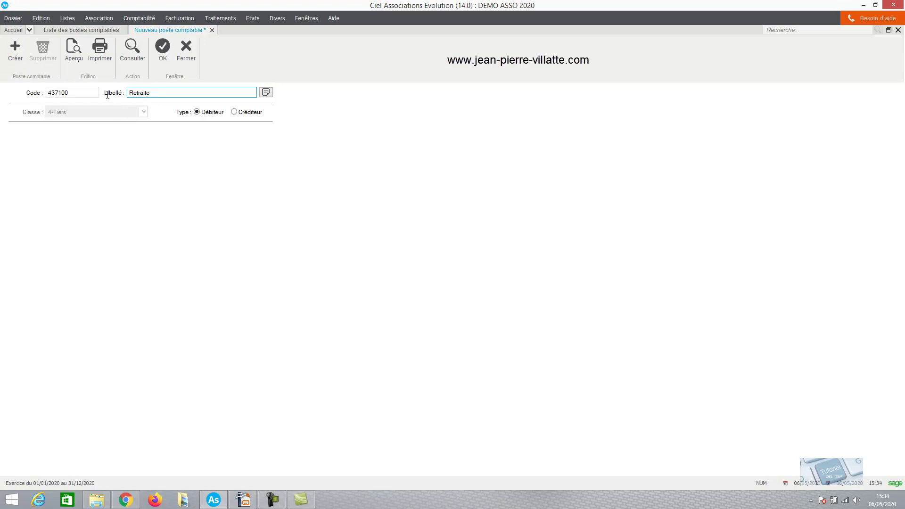
click(163, 55)
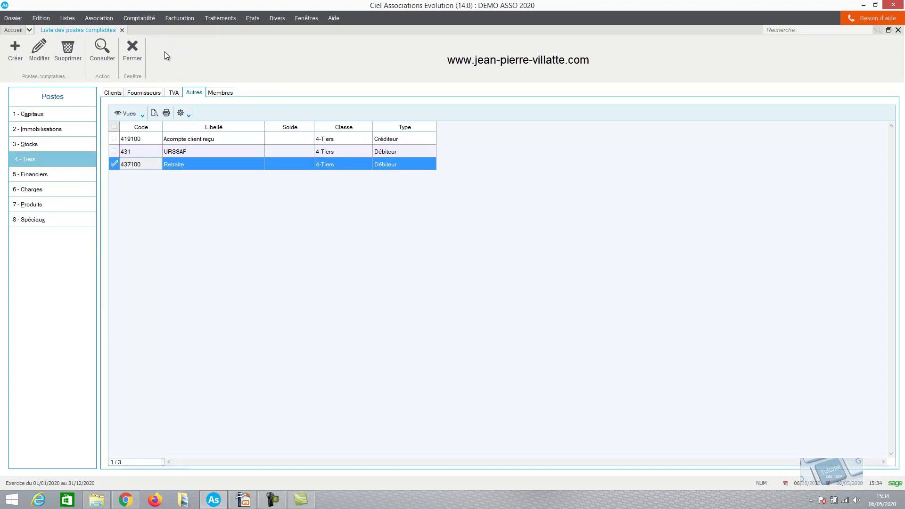
- Examine the treasury posts under Financiers, the expense posts under Charges and the income posts under Produits
click(50, 175)
click(113, 93)
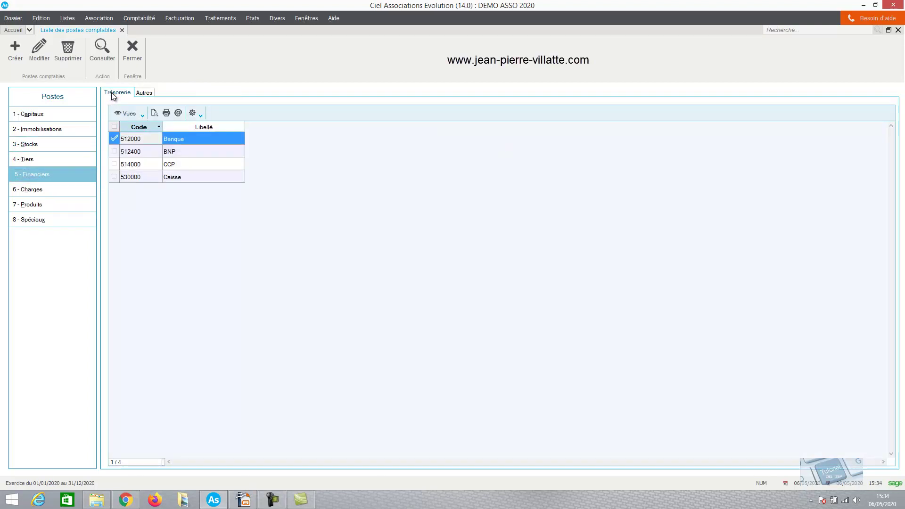
click(59, 190)
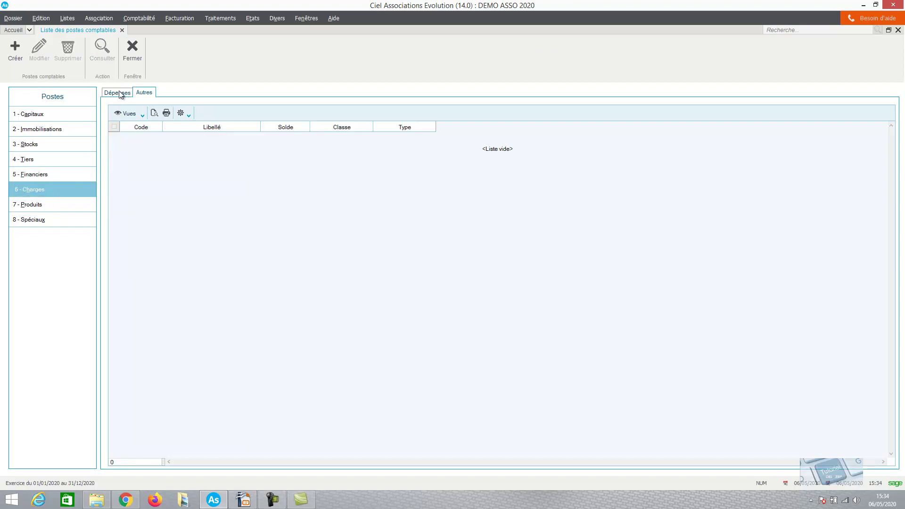
click(118, 93)
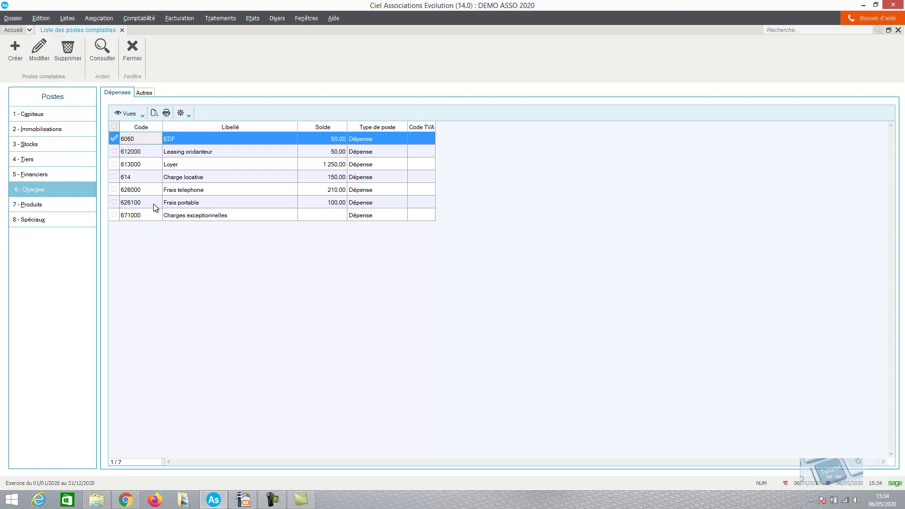
click(45, 207)
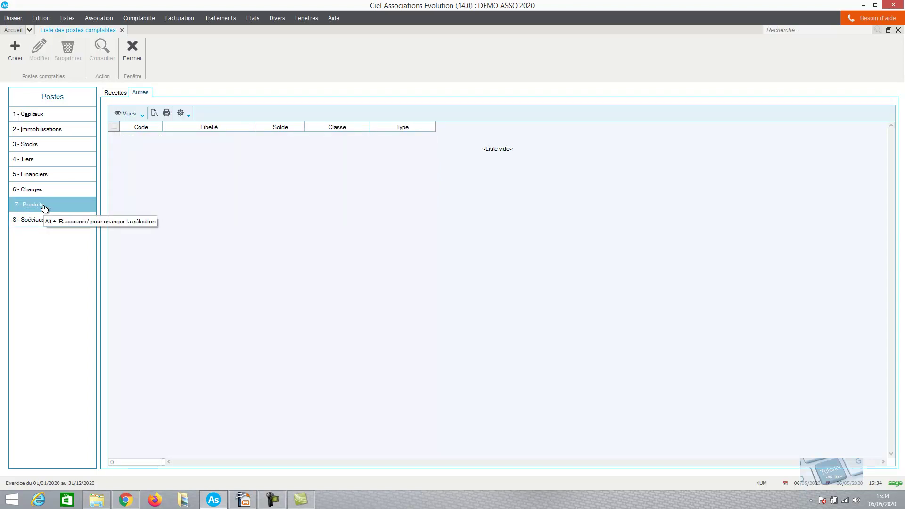
click(119, 93)
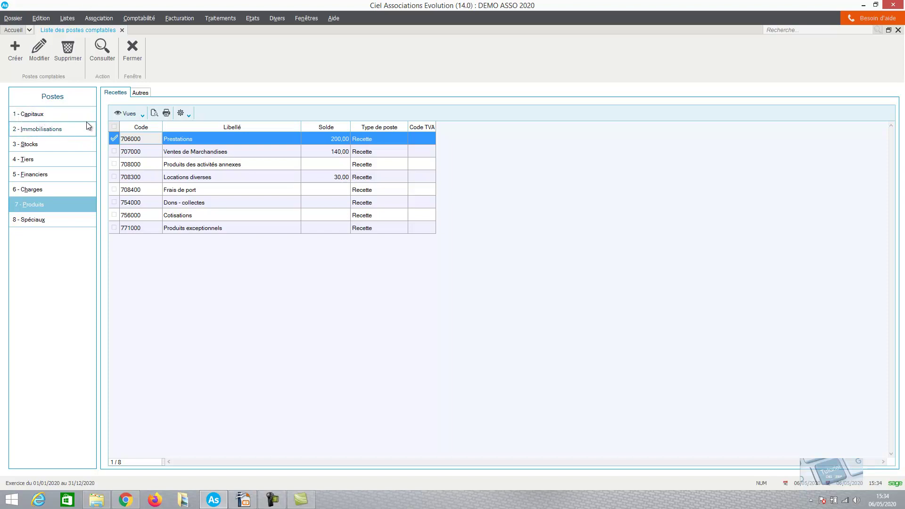
- Close the accounting post list and open a new simplified expense entry
click(125, 59)
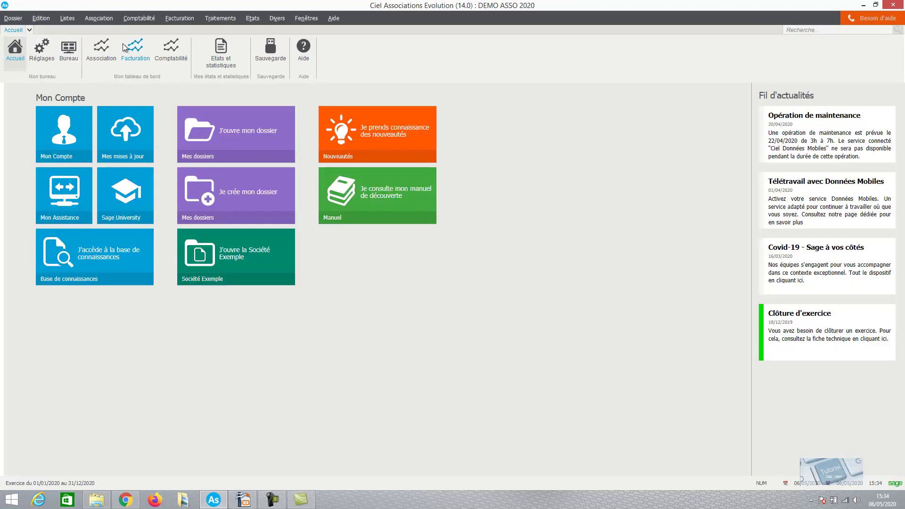
click(105, 20)
mouse_move(136, 23)
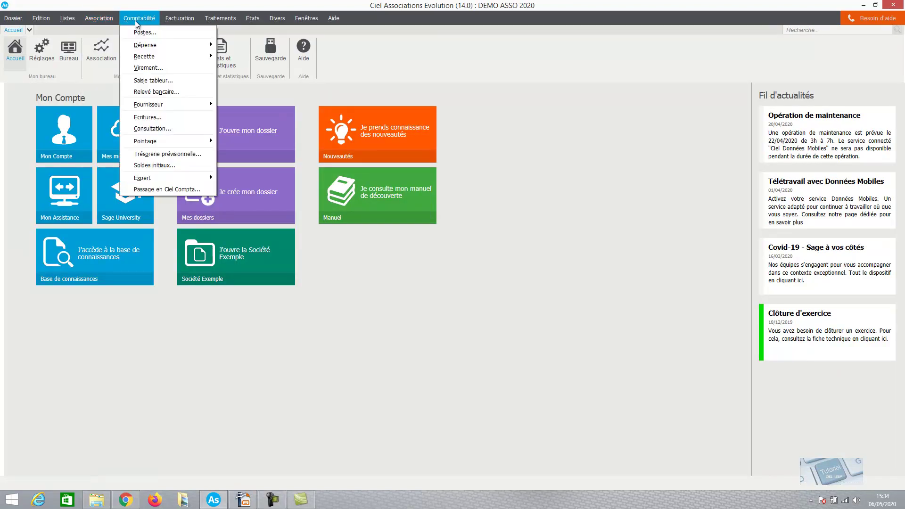
mouse_move(139, 46)
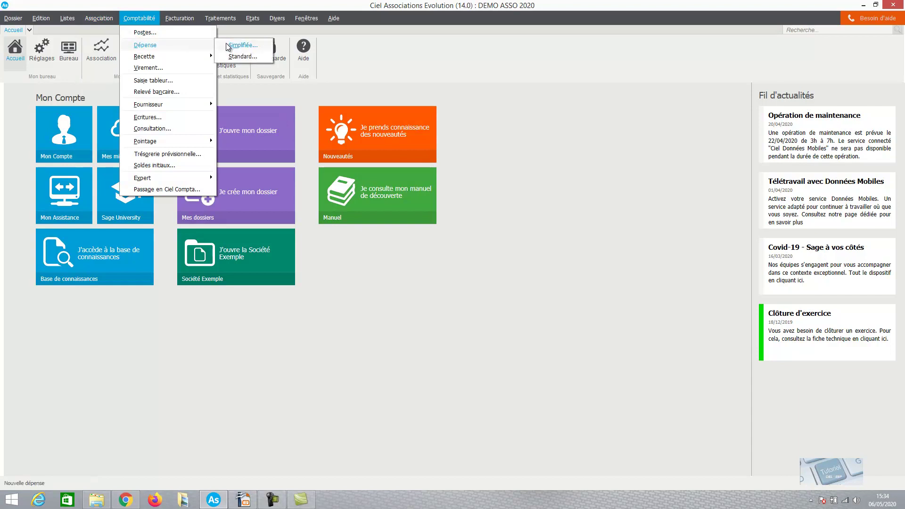
click(241, 45)
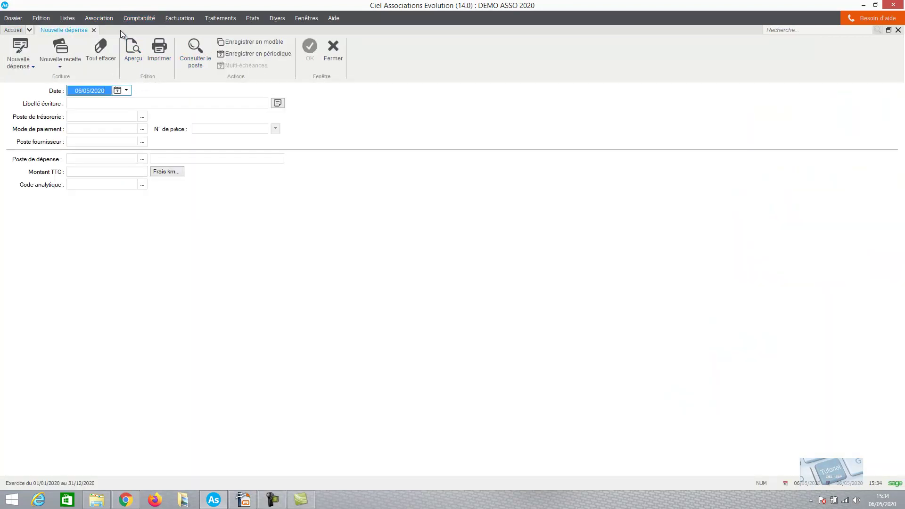
- Examine the expense posts in the standard post list, and close the list
click(134, 18)
click(138, 31)
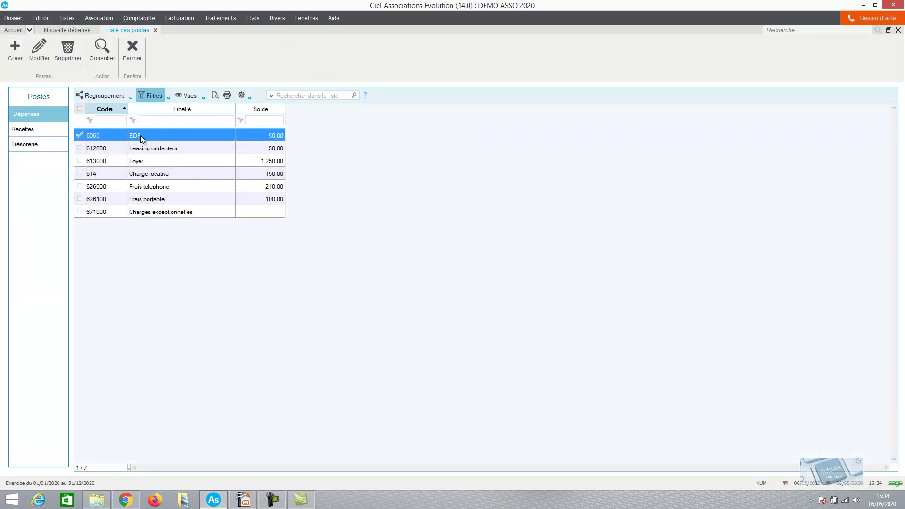
click(127, 50)
- Open the expert miscellaneous operation entry form, examine its post, debit and credit columns, and close it without entering anything
click(142, 21)
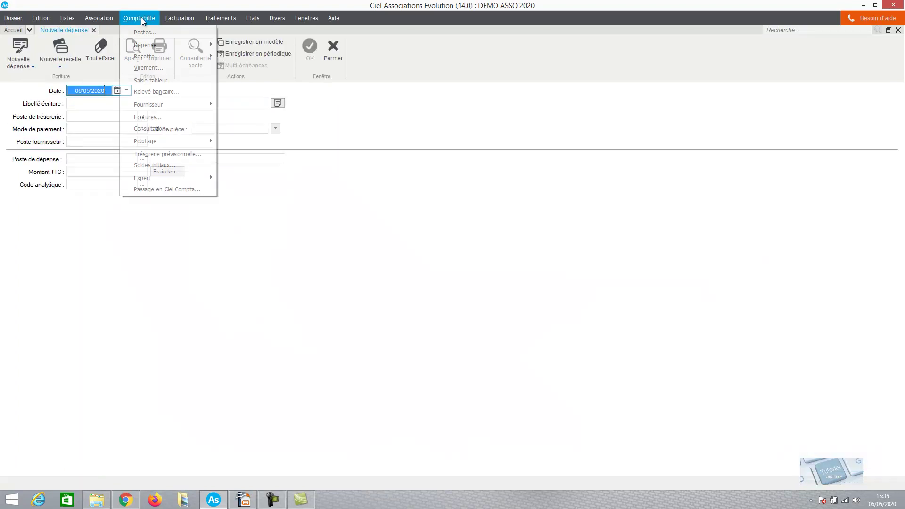
mouse_move(146, 183)
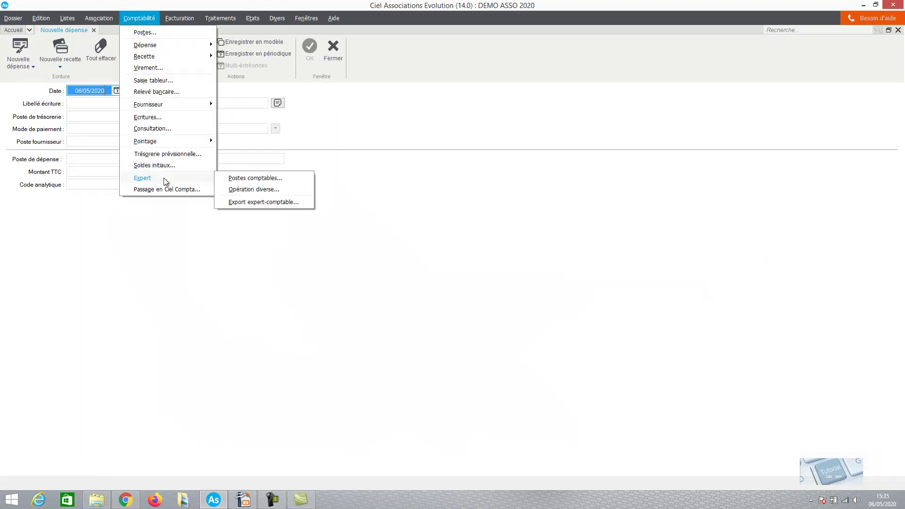
click(289, 190)
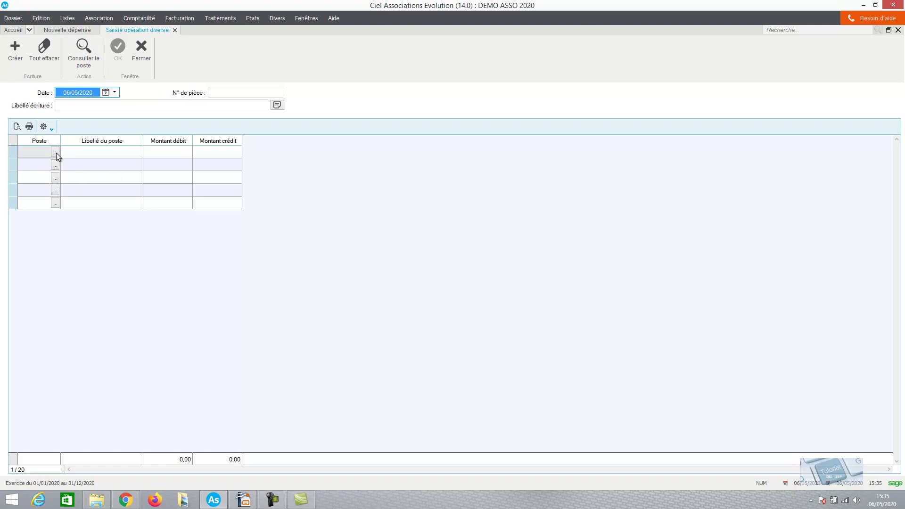
click(143, 51)
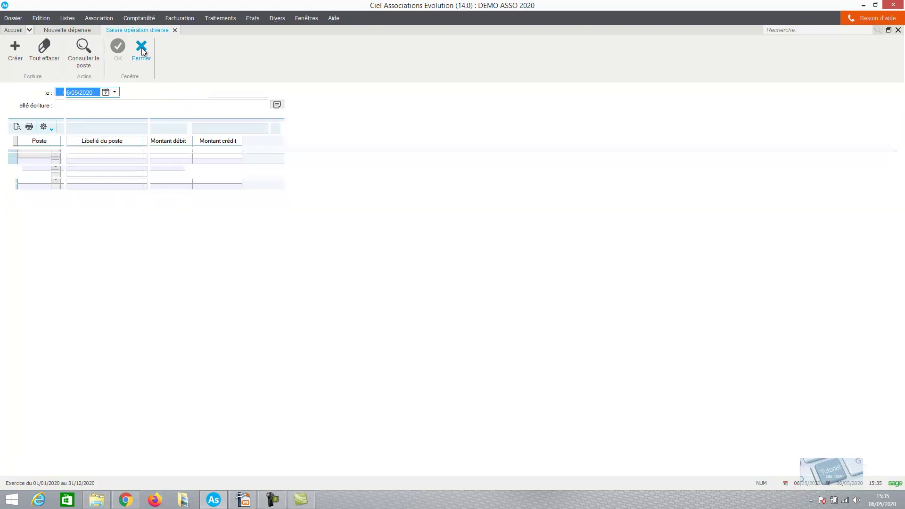
- Start an expert accountant export that covers all entries and proceed to the transfer mode choice
click(132, 23)
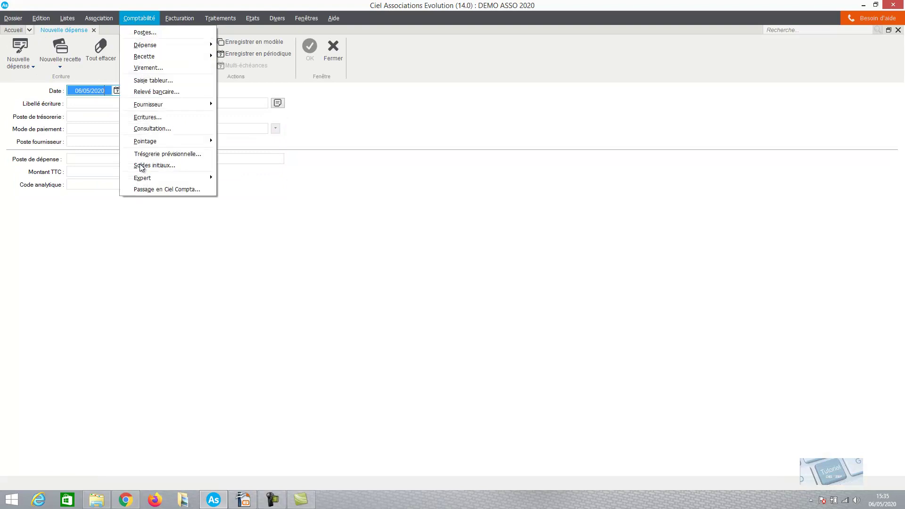
mouse_move(145, 180)
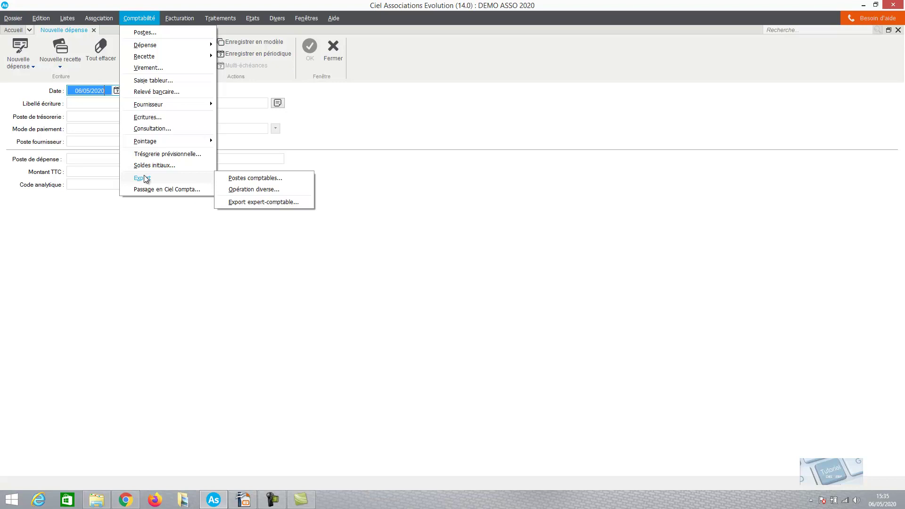
click(242, 203)
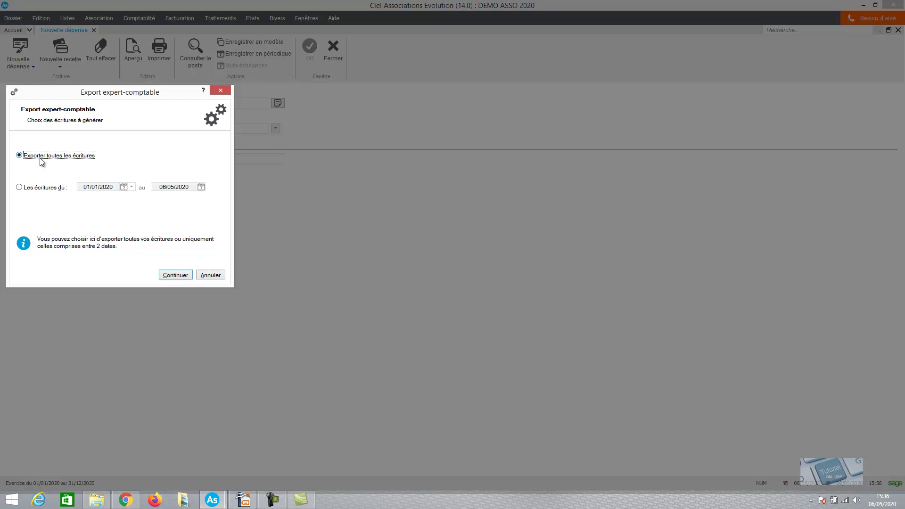
click(175, 275)
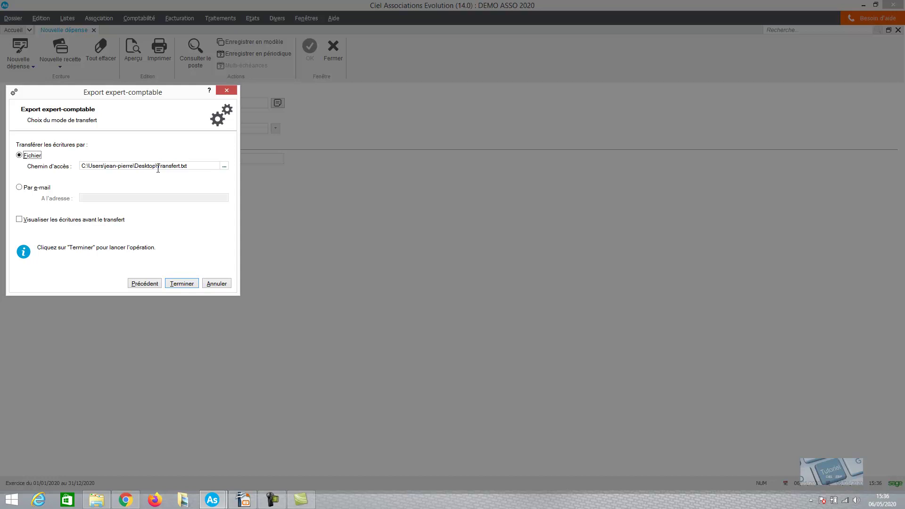
- Enable viewing the entries before the file transfer, launch the export and review the entries down to the end of the list
click(20, 219)
click(182, 285)
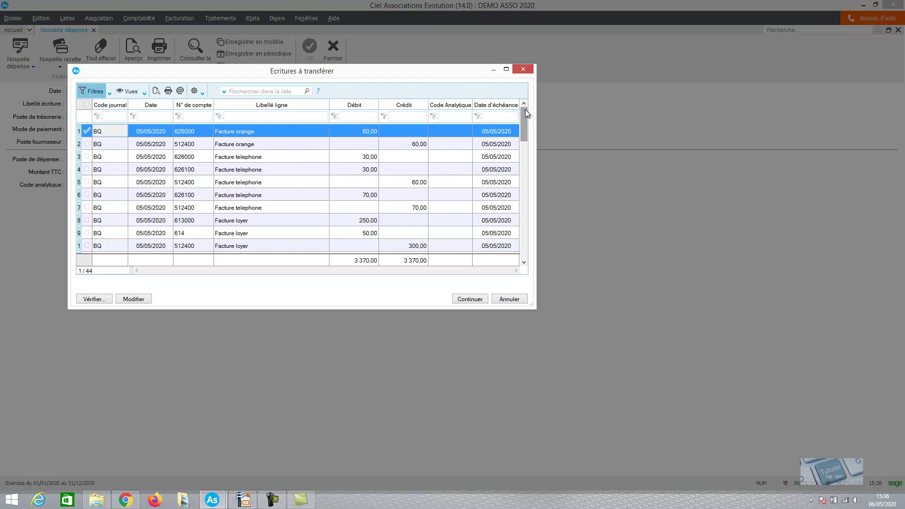
drag(525, 109, 529, 248)
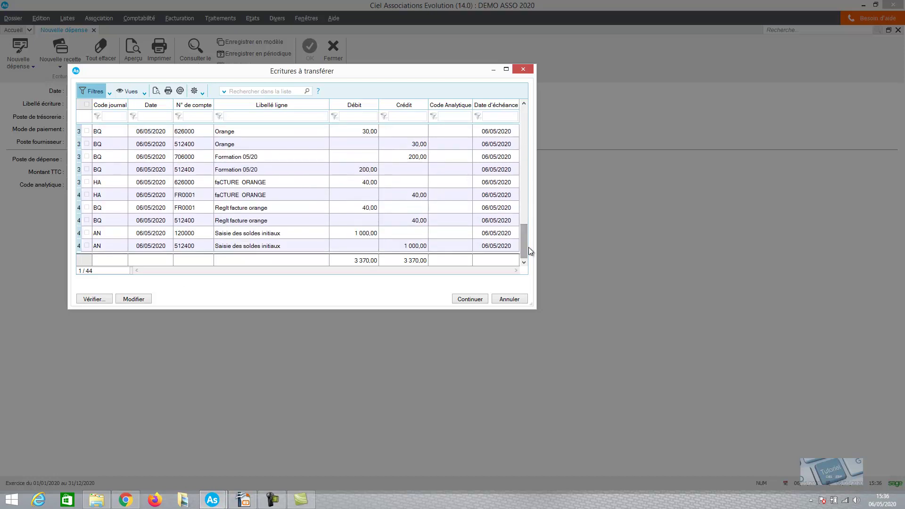